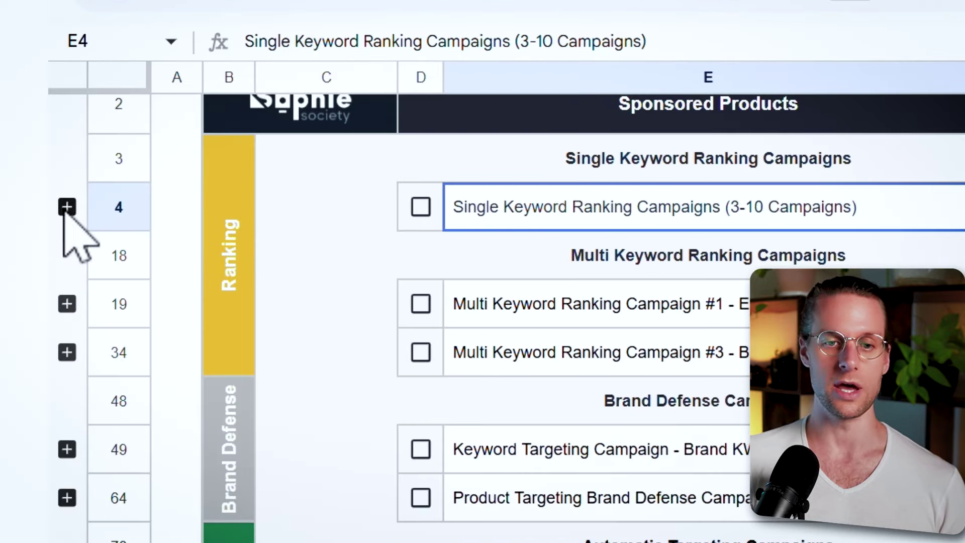
Step: Expand Single Keyword Ranking Campaigns under Sponsored Products and examine its targeting, match type, keyword source, landing page, starting bid and naming guidelines
{"action": "left_click", "coordinate": [66, 206]}
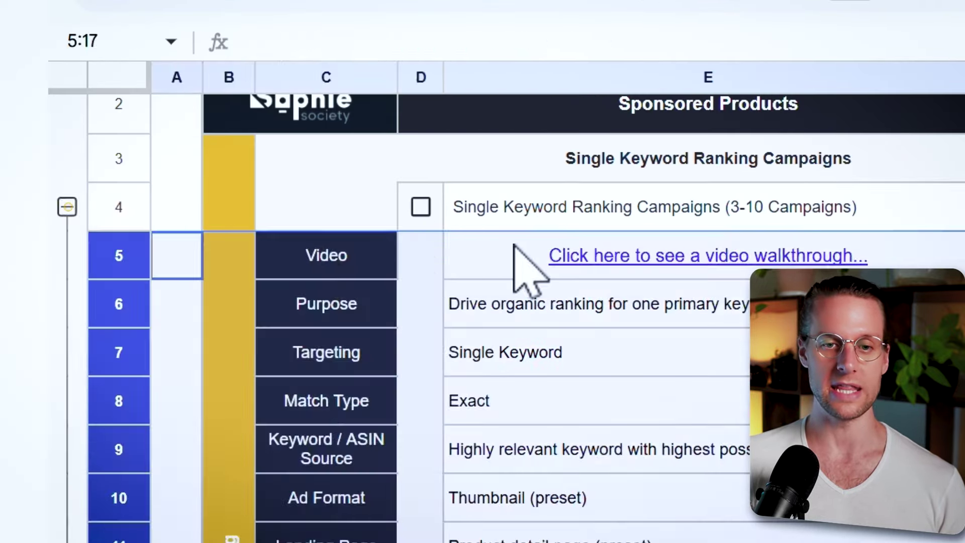
{"action": "left_click", "coordinate": [431, 213]}
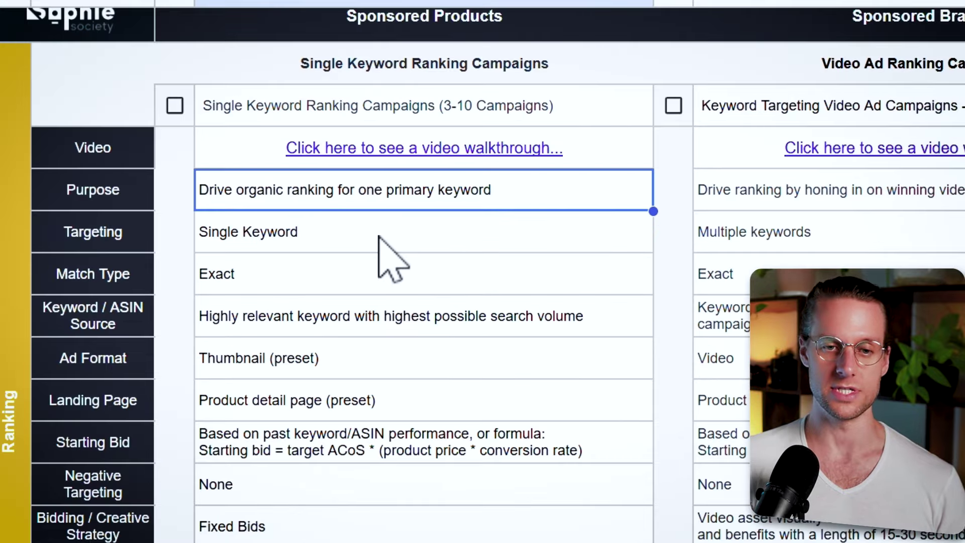
{"action": "left_click", "coordinate": [429, 255]}
{"action": "left_click", "coordinate": [303, 280]}
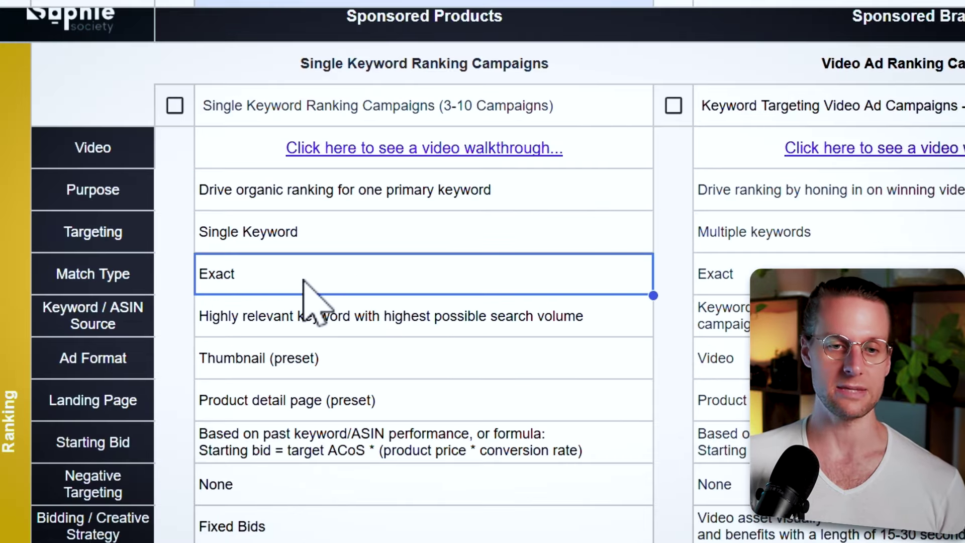
{"action": "left_click", "coordinate": [371, 322]}
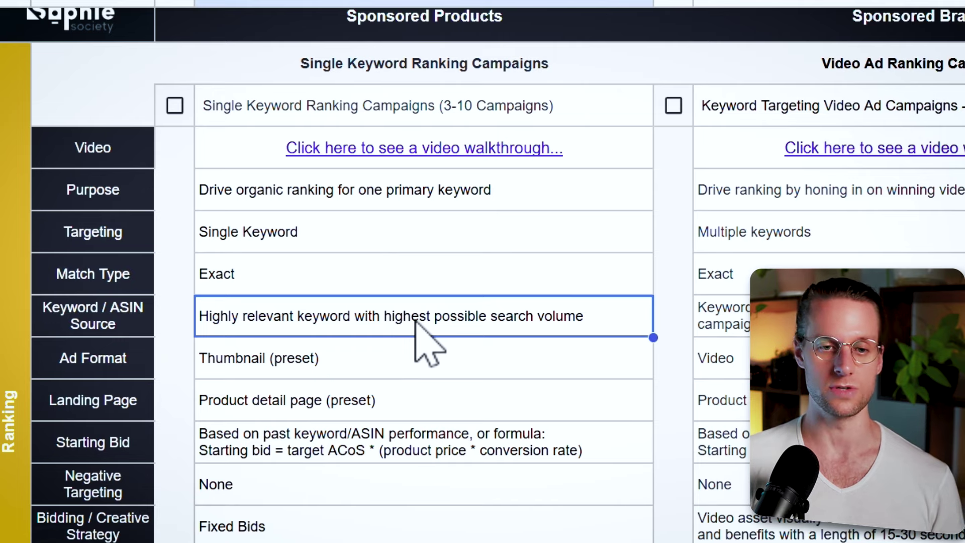
{"action": "scroll", "coordinate": [415, 322], "scroll_direction": "down", "scroll_amount": 3}
{"action": "left_click", "coordinate": [295, 280]}
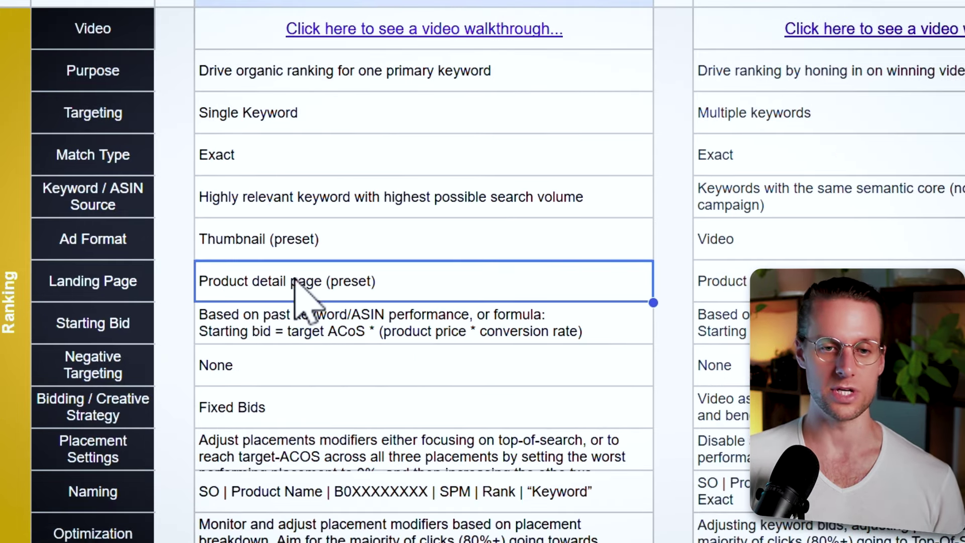
{"action": "scroll", "coordinate": [387, 342], "scroll_direction": "down", "scroll_amount": 3}
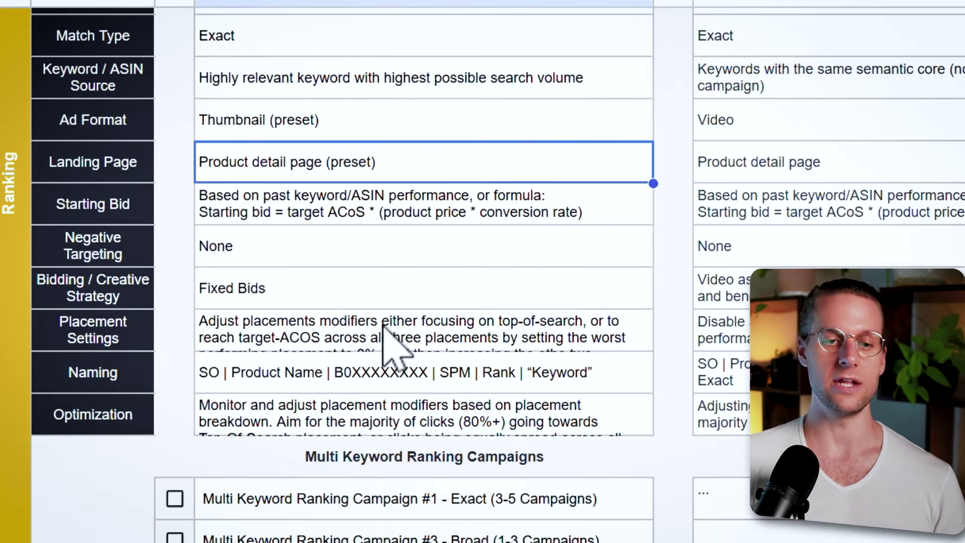
{"action": "left_click", "coordinate": [296, 200]}
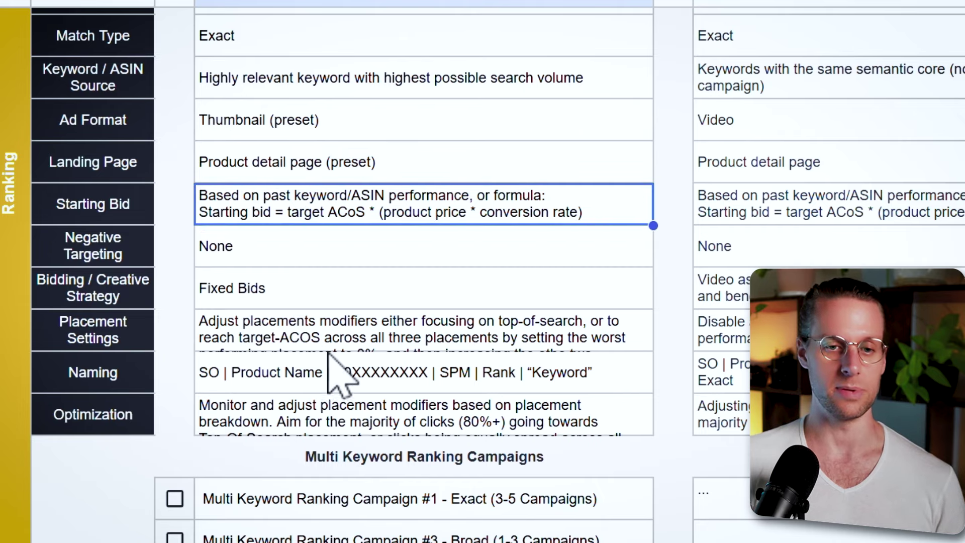
{"action": "left_click", "coordinate": [346, 380]}
{"action": "scroll", "coordinate": [346, 380], "scroll_direction": "up", "scroll_amount": 6}
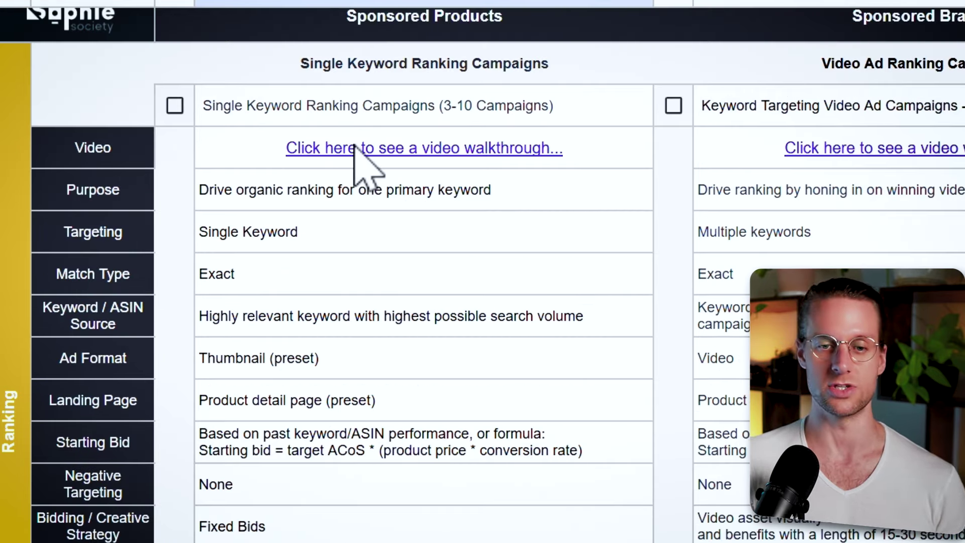
{"action": "left_click", "coordinate": [365, 159]}
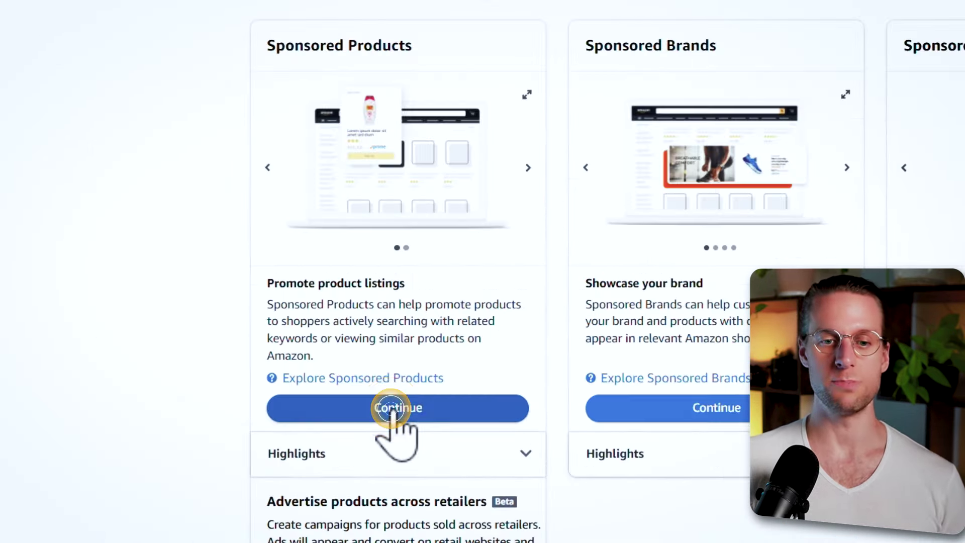
Step: Switch to Amazon Ads, set up a Sponsored Products campaign and add the suggested Farmhouse Buffalo Check Door Mat to its products
{"action": "left_click", "coordinate": [176, 383]}
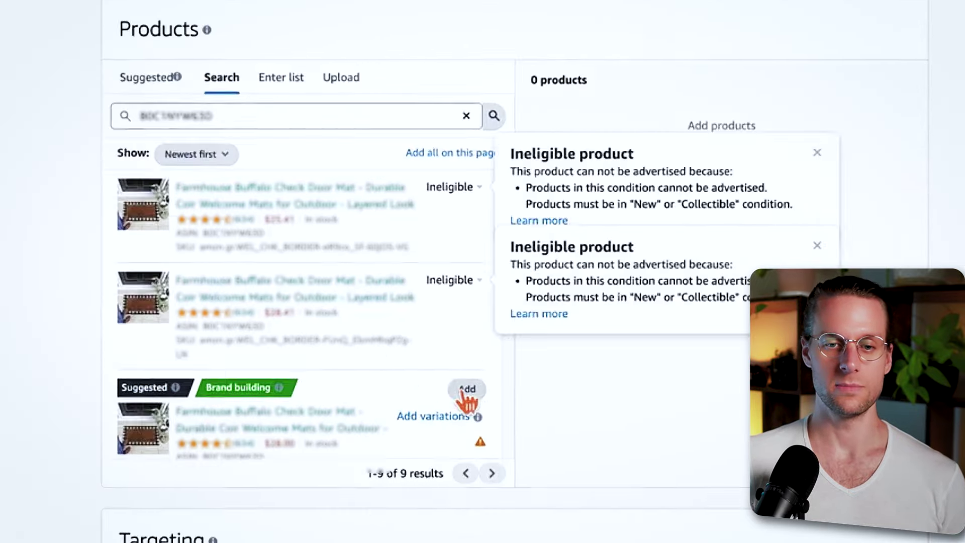
{"action": "scroll", "coordinate": [474, 388], "scroll_direction": "down", "scroll_amount": 1}
{"action": "left_click", "coordinate": [466, 370]}
Step: Use keyword targeting with a manually entered list, a custom bid of $1.50 and only the Exact match type
{"action": "scroll", "coordinate": [534, 384], "scroll_direction": "down", "scroll_amount": 8}
{"action": "left_click", "coordinate": [181, 160]}
{"action": "scroll", "coordinate": [182, 171], "scroll_direction": "down", "scroll_amount": 6}
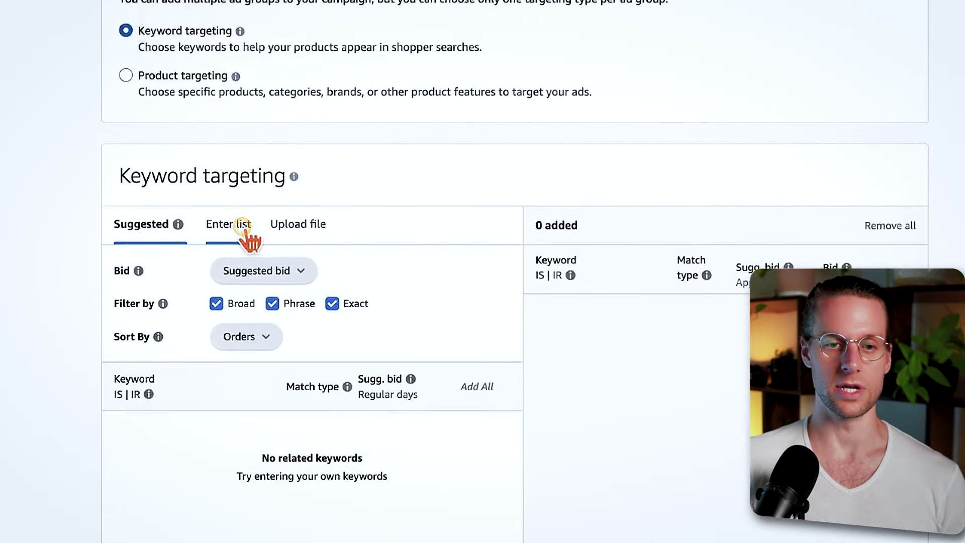
{"action": "left_click", "coordinate": [241, 229]}
{"action": "left_click", "coordinate": [258, 276]}
{"action": "left_click", "coordinate": [270, 329]}
{"action": "type", "text": "1.50"}
{"action": "left_click", "coordinate": [272, 303]}
{"action": "left_click", "coordinate": [216, 303]}
Step: Take "cute doormat" from the Launch Ranking Keywords (Single) column of the keyword sheet and add it to the campaign's targeted keywords
{"action": "left_click", "coordinate": [231, 394]}
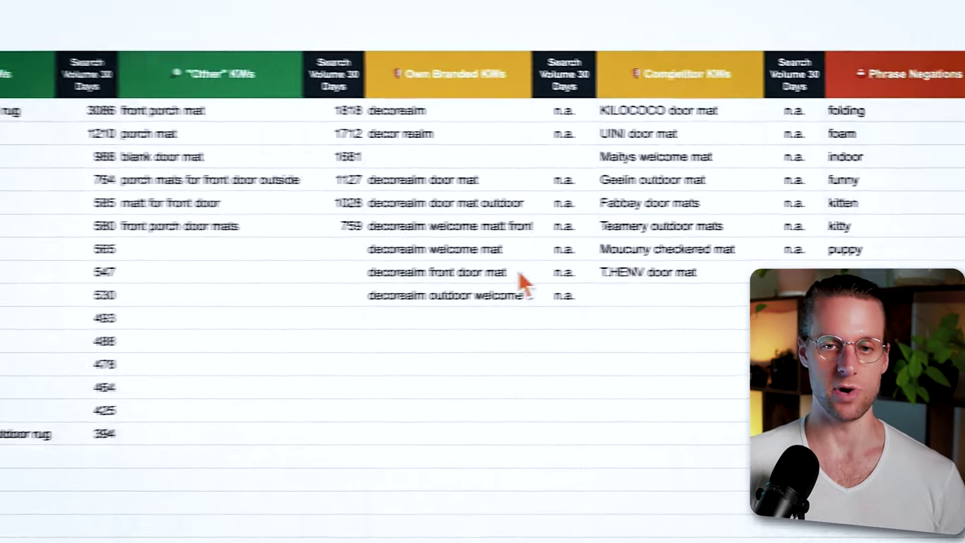
{"action": "left_click", "coordinate": [486, 124]}
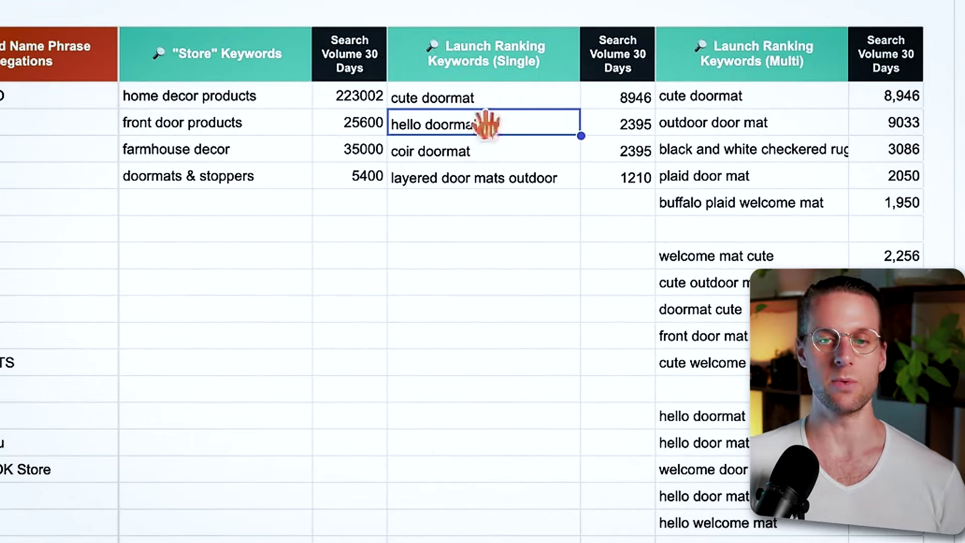
{"action": "left_click", "coordinate": [482, 106]}
{"action": "double_click", "coordinate": [461, 101]}
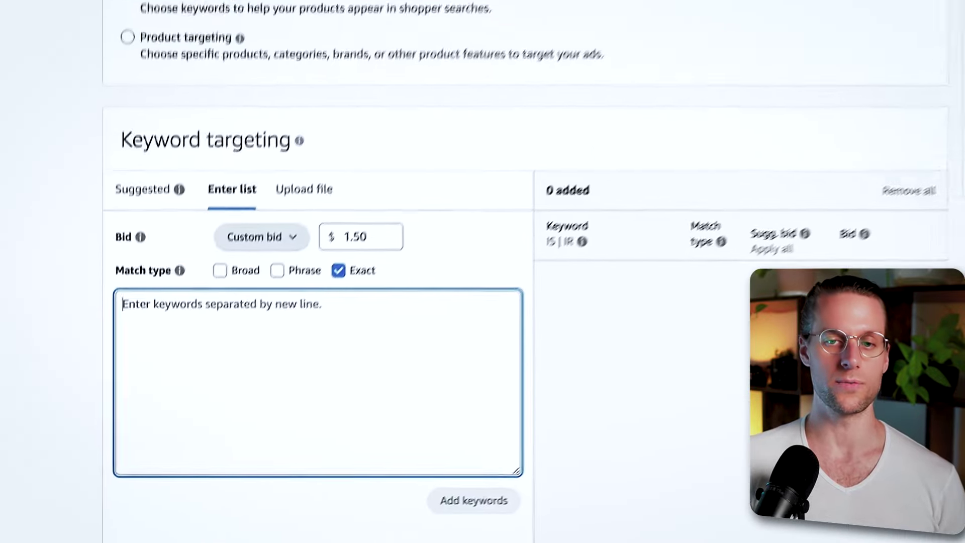
{"action": "type", "text": "cute doormat"}
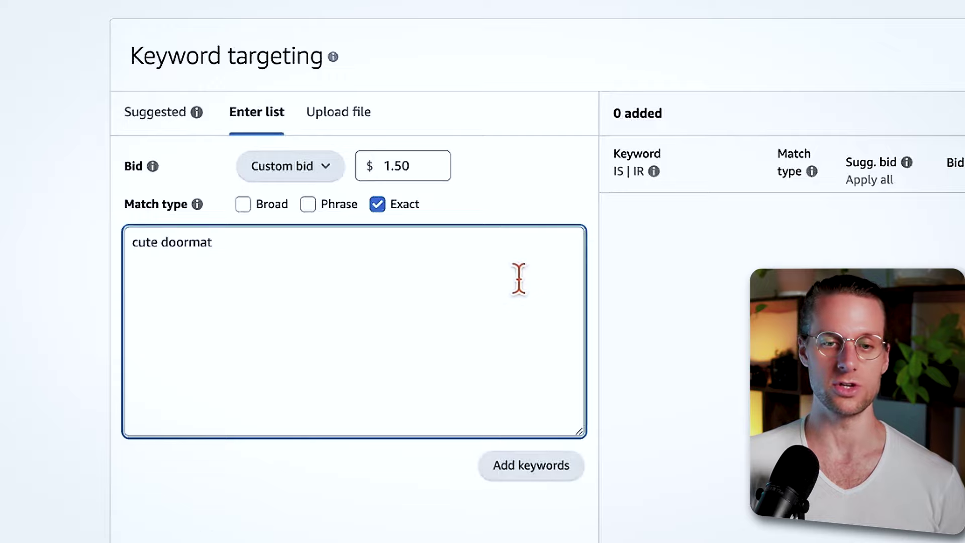
{"action": "left_click", "coordinate": [537, 474]}
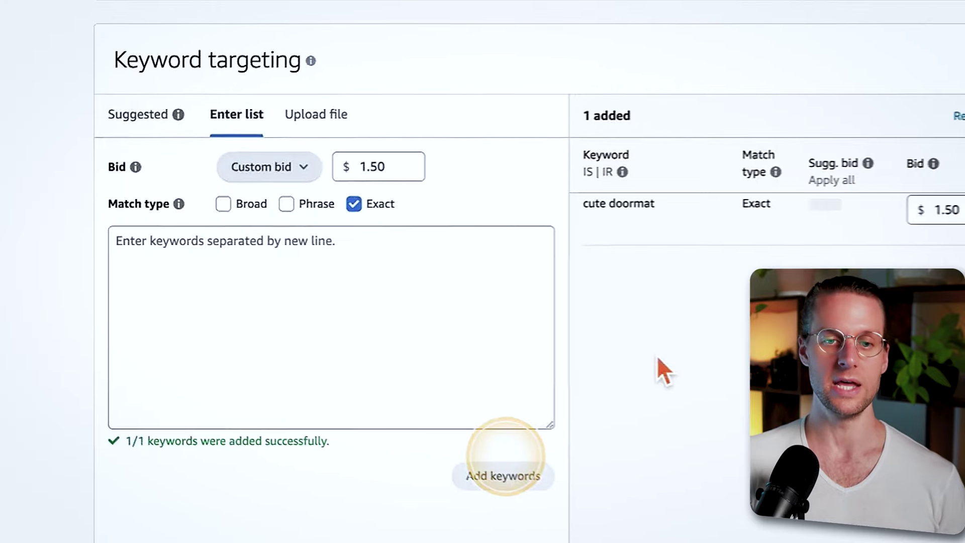
Step: Examine the campaign's negative keyword targeting, bidding strategy and placement bid adjustments
{"action": "scroll", "coordinate": [548, 327], "scroll_direction": "down", "scroll_amount": 5}
{"action": "scroll", "coordinate": [545, 352], "scroll_direction": "down", "scroll_amount": 7}
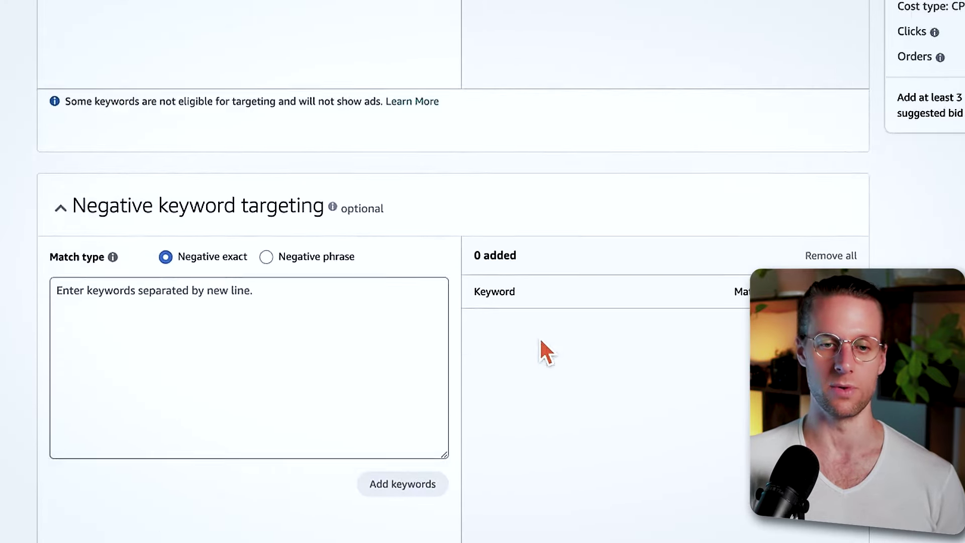
{"action": "scroll", "coordinate": [547, 353], "scroll_direction": "down", "scroll_amount": 10}
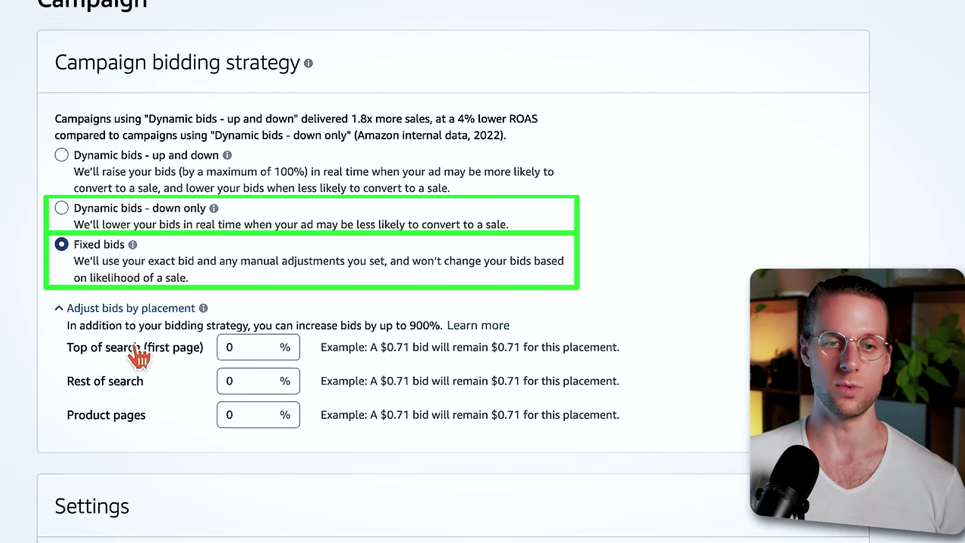
{"action": "scroll", "coordinate": [134, 348], "scroll_direction": "down", "scroll_amount": 8}
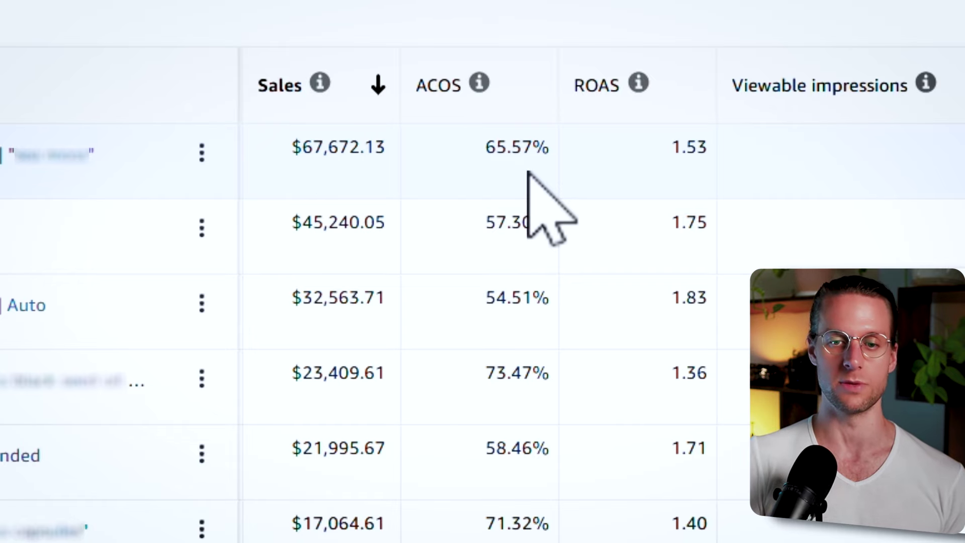
Step: Open the CT ad group of the campaign with $45,240.05 in sales and show its targeting
{"action": "left_click", "coordinate": [307, 168]}
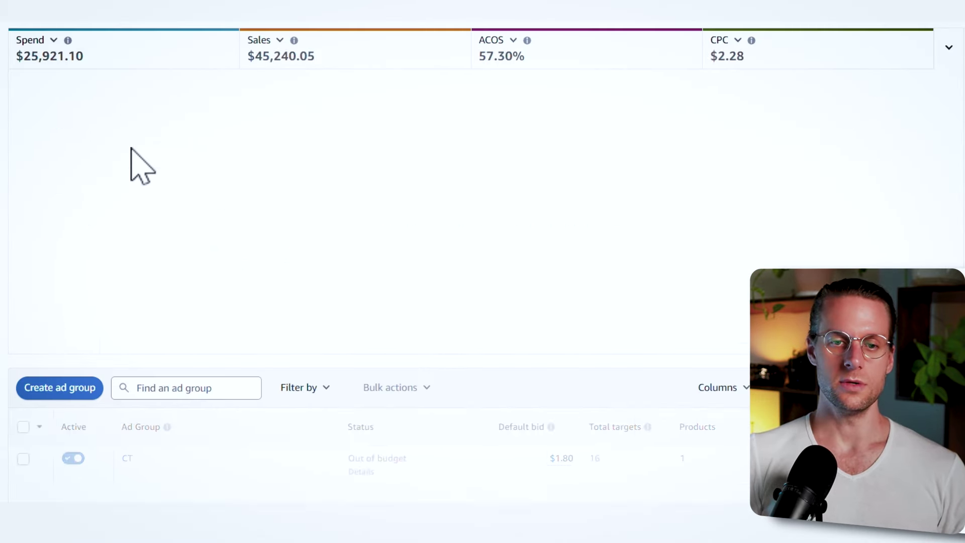
{"action": "left_click", "coordinate": [128, 458]}
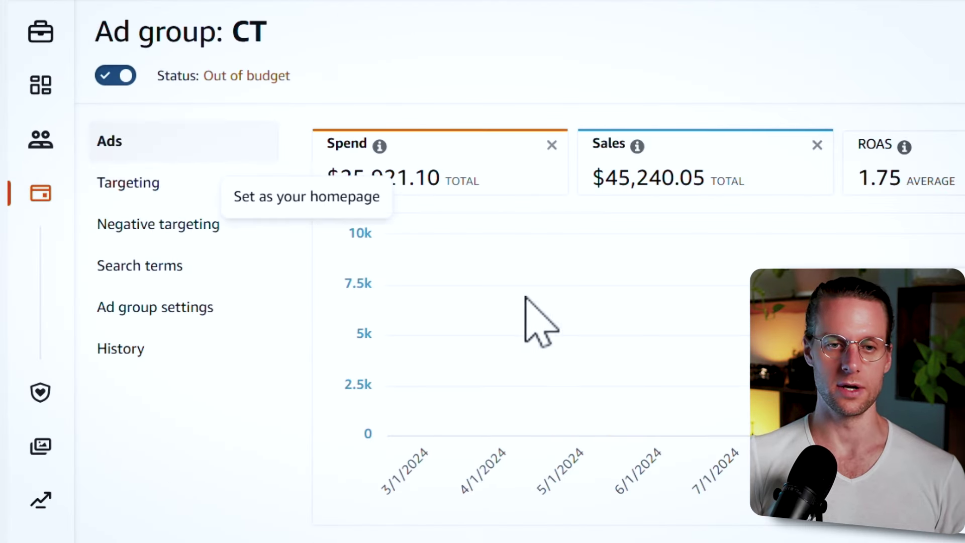
{"action": "left_click", "coordinate": [160, 189]}
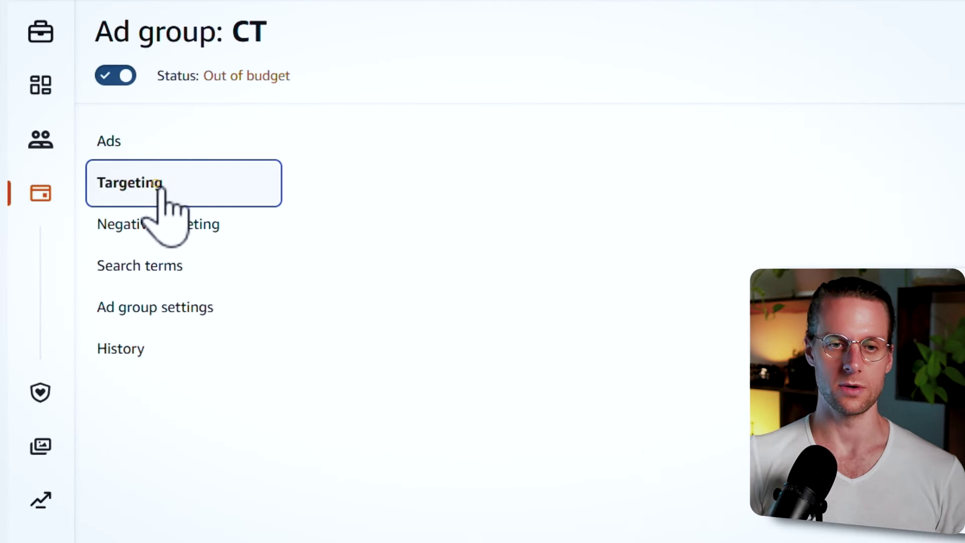
Step: Examine the ad group's product targets and compare their bids, impressions, clicks and spend
{"action": "scroll", "coordinate": [222, 232], "scroll_direction": "down", "scroll_amount": 10}
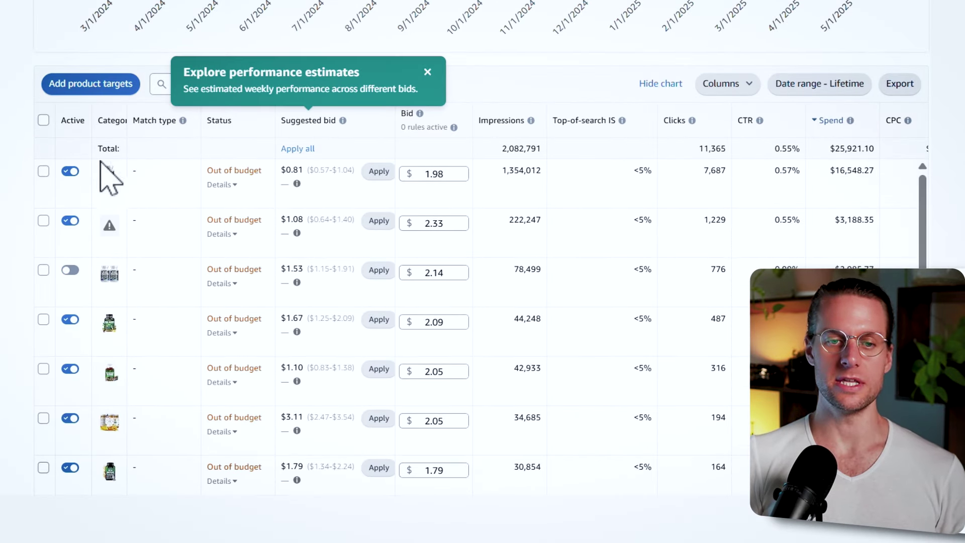
{"action": "scroll", "coordinate": [625, 284], "scroll_direction": "down", "scroll_amount": 1}
{"action": "scroll", "coordinate": [629, 296], "scroll_direction": "down", "scroll_amount": 2}
{"action": "scroll", "coordinate": [628, 295], "scroll_direction": "up", "scroll_amount": 2}
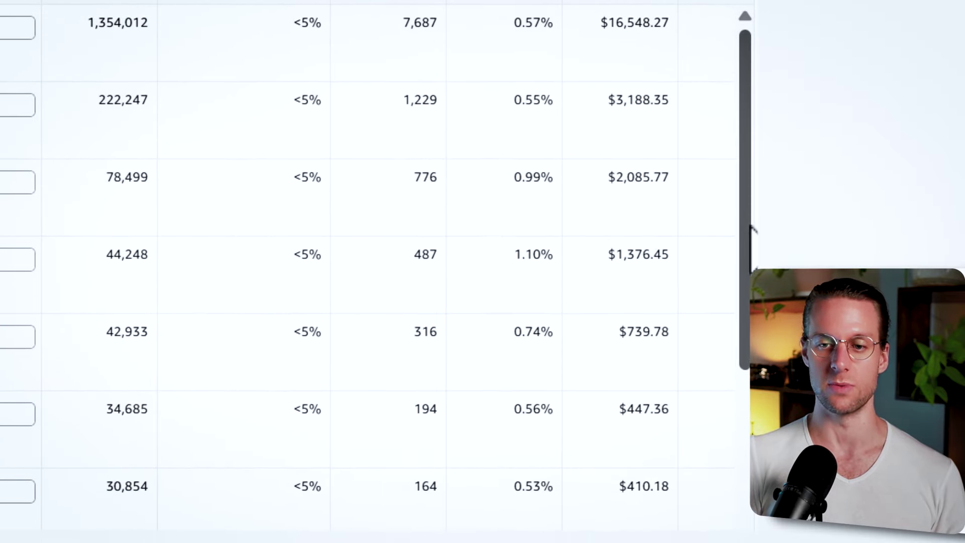
{"action": "scroll", "coordinate": [749, 215], "scroll_direction": "down", "scroll_amount": 5}
{"action": "scroll", "coordinate": [543, 47], "scroll_direction": "up", "scroll_amount": 5}
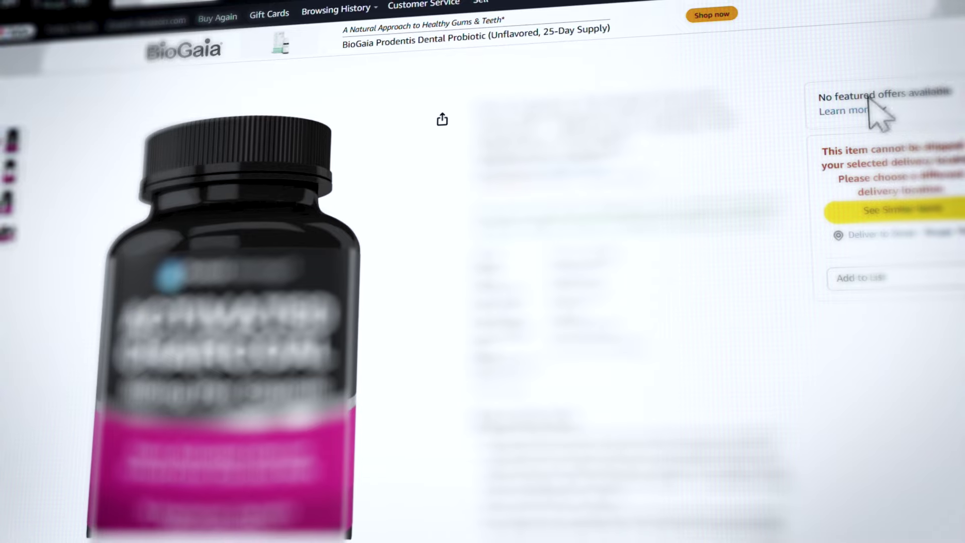
Step: Look over the activated charcoal product page on Amazon and search the store for "charcoal pills"
{"action": "scroll", "coordinate": [657, 210], "scroll_direction": "down", "scroll_amount": 10}
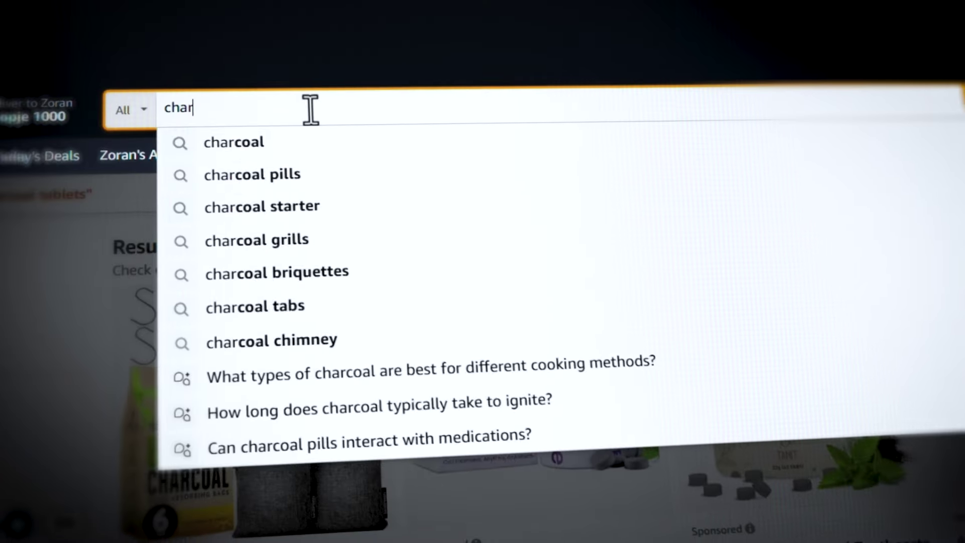
{"action": "type", "text": "coal t"}
{"action": "key", "text": "BackSpace"}
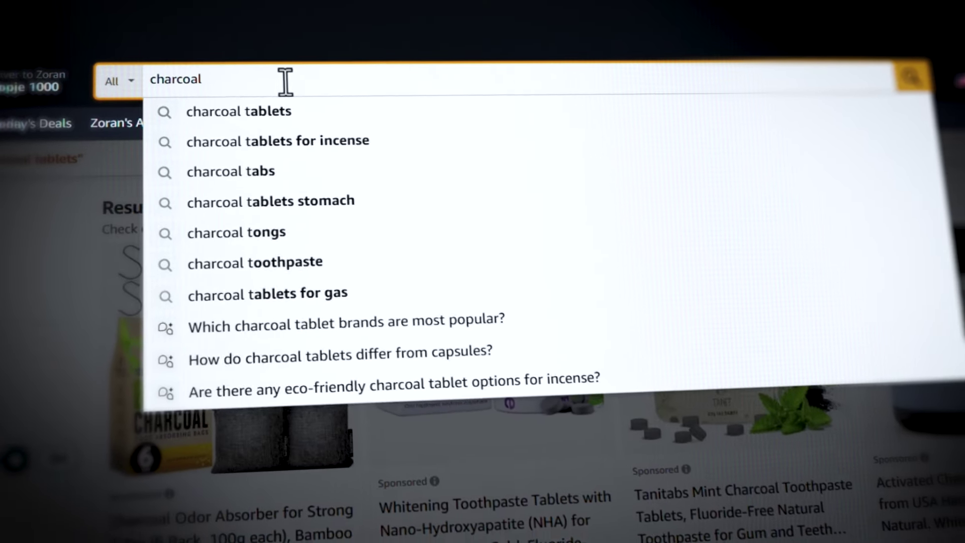
{"action": "type", "text": "pills"}
{"action": "key", "text": "Return"}
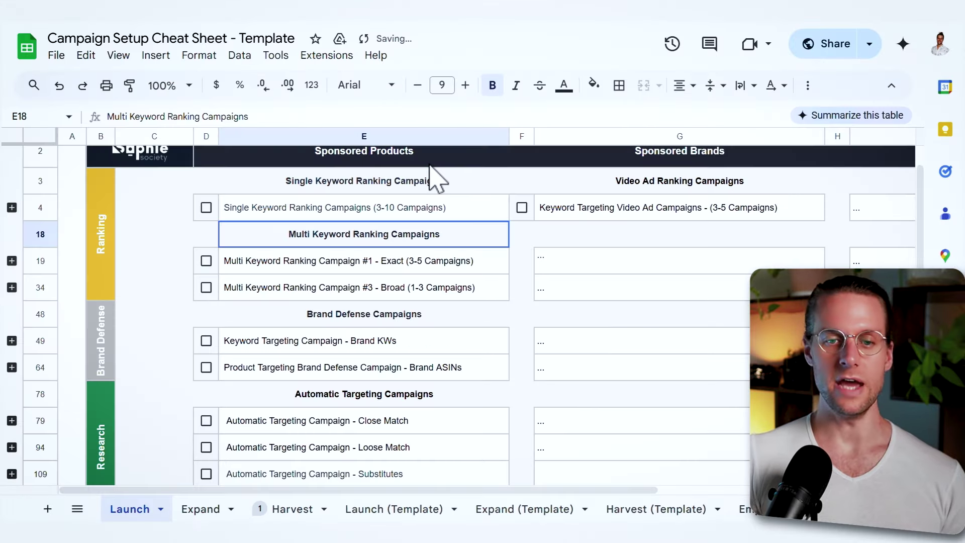
Step: Switch to the Campaign Setup Cheat Sheet and examine its Sponsored Products launch campaigns, especially the four Product Targeting campaign types
{"action": "left_click", "coordinate": [437, 161]}
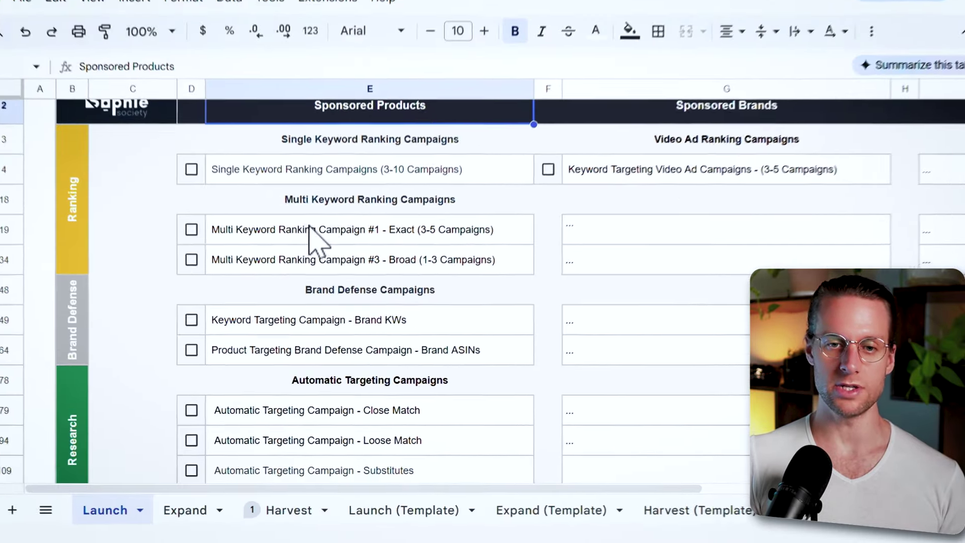
{"action": "scroll", "coordinate": [314, 259], "scroll_direction": "down", "scroll_amount": 3}
{"action": "scroll", "coordinate": [308, 189], "scroll_direction": "down", "scroll_amount": 3}
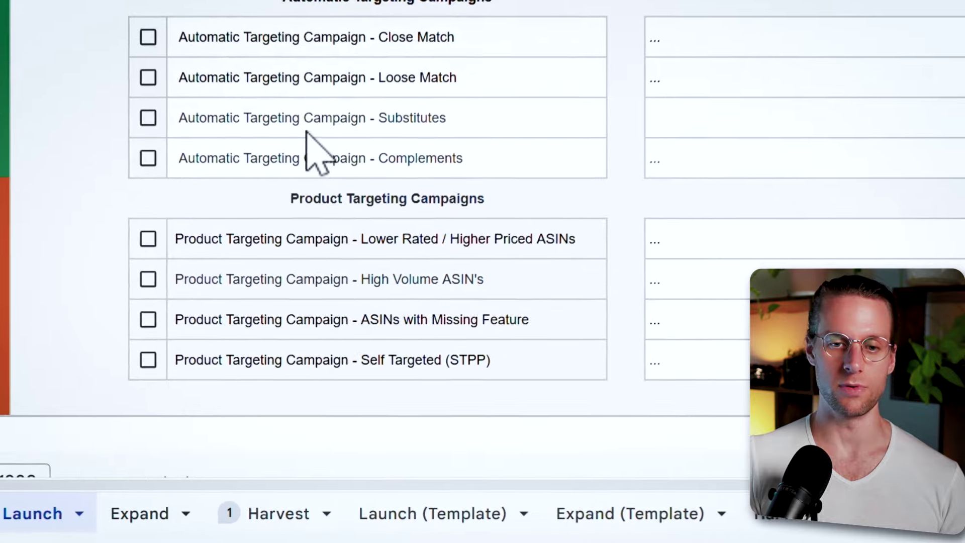
{"action": "left_click", "coordinate": [263, 214]}
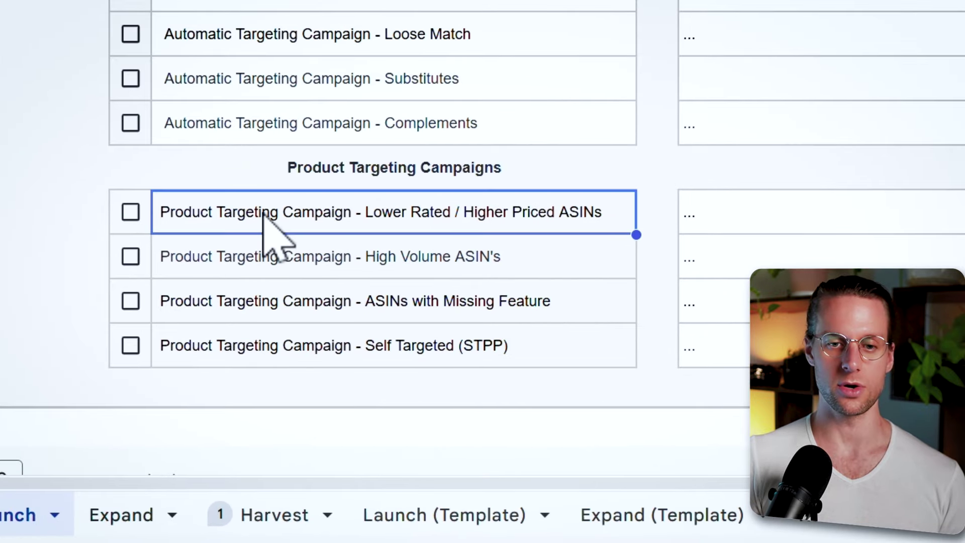
{"action": "left_click", "coordinate": [325, 273]}
{"action": "left_click", "coordinate": [357, 309]}
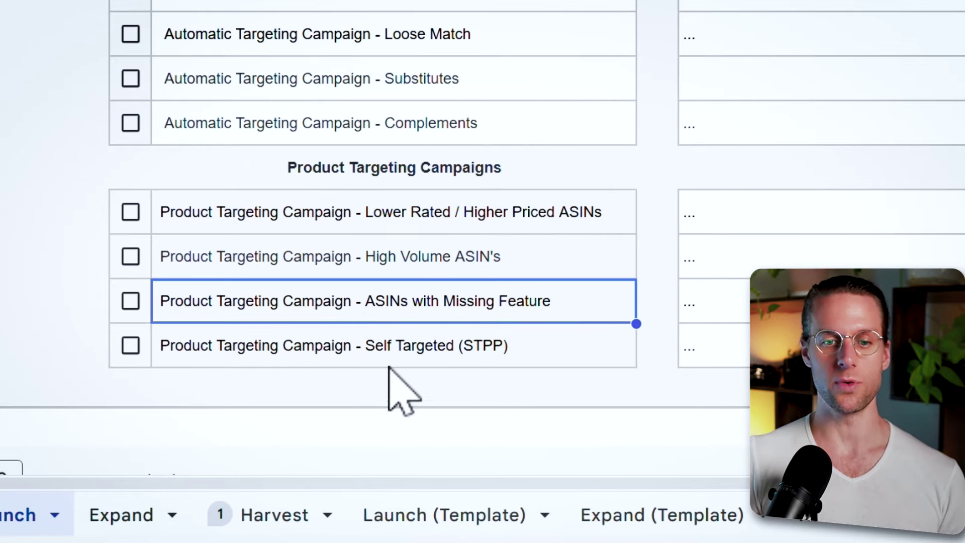
{"action": "left_click", "coordinate": [365, 219]}
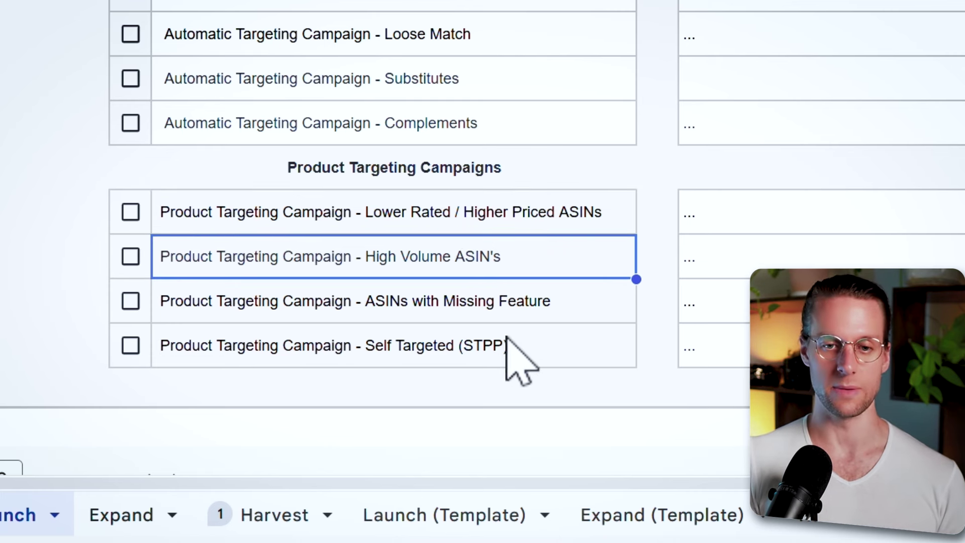
{"action": "left_click", "coordinate": [491, 300]}
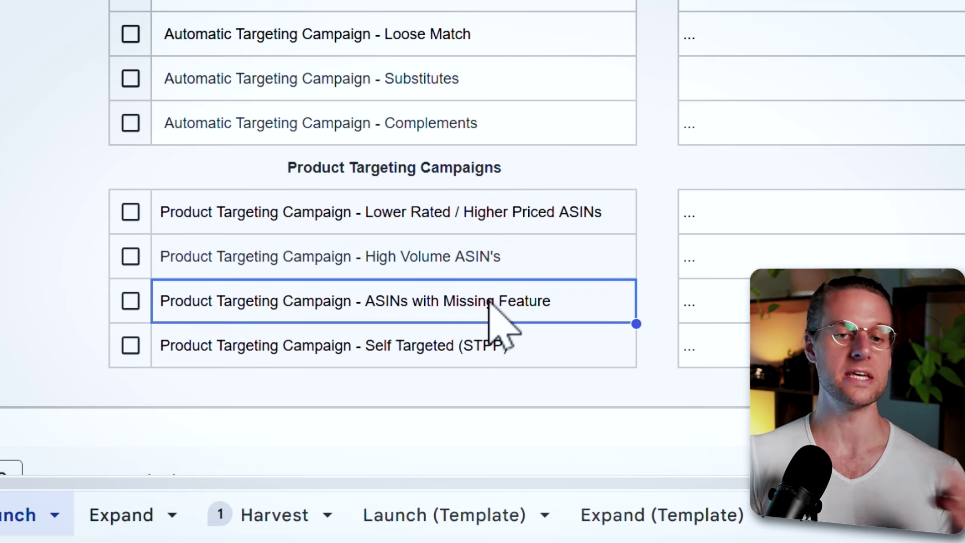
{"action": "left_click", "coordinate": [534, 355]}
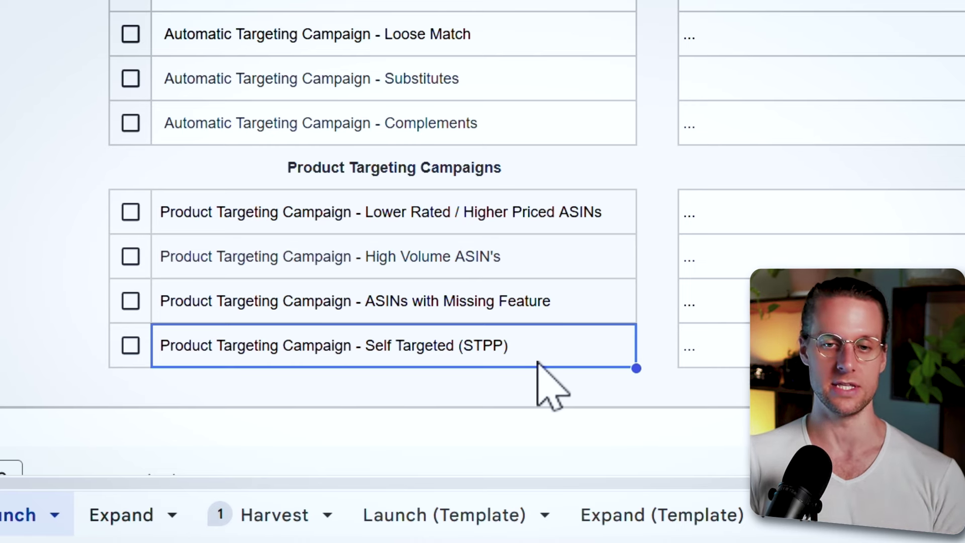
Step: Expand the Product Targeting Campaign - High Volume ASIN's entry in the cheat sheet and look over its details
{"action": "left_click", "coordinate": [483, 262]}
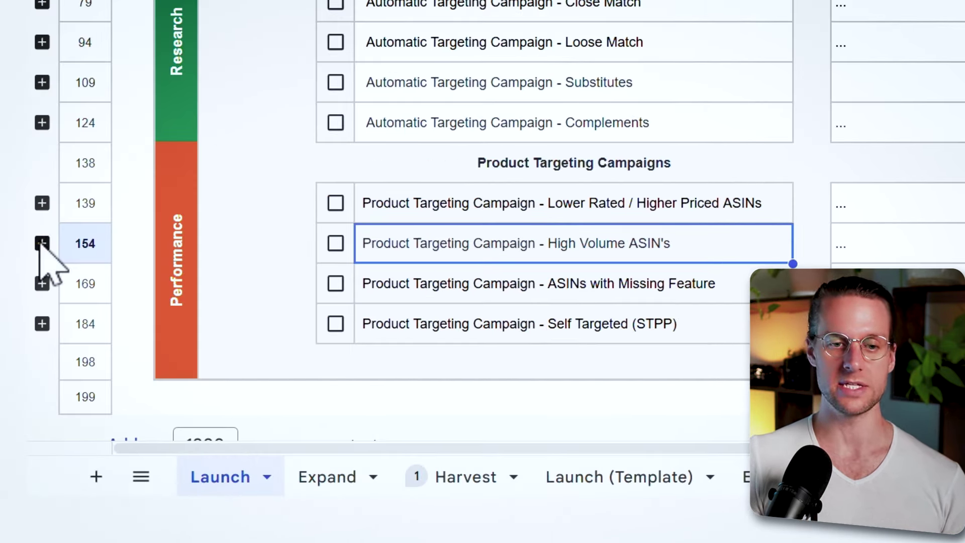
{"action": "left_click", "coordinate": [42, 243]}
{"action": "scroll", "coordinate": [641, 248], "scroll_direction": "down", "scroll_amount": 3}
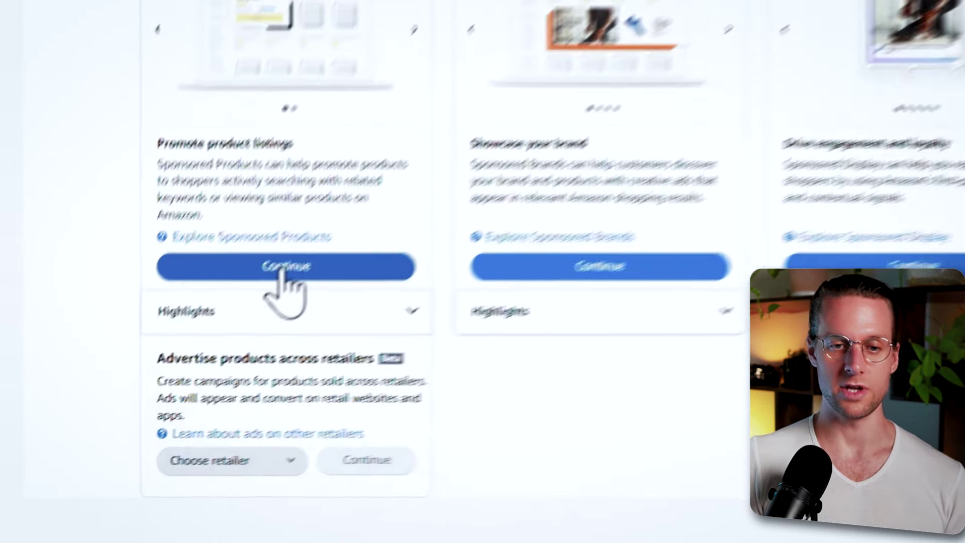
Step: Start a Sponsored Products campaign and search the products to advertise for ASIN B0C1NYW63D
{"action": "left_click", "coordinate": [168, 362]}
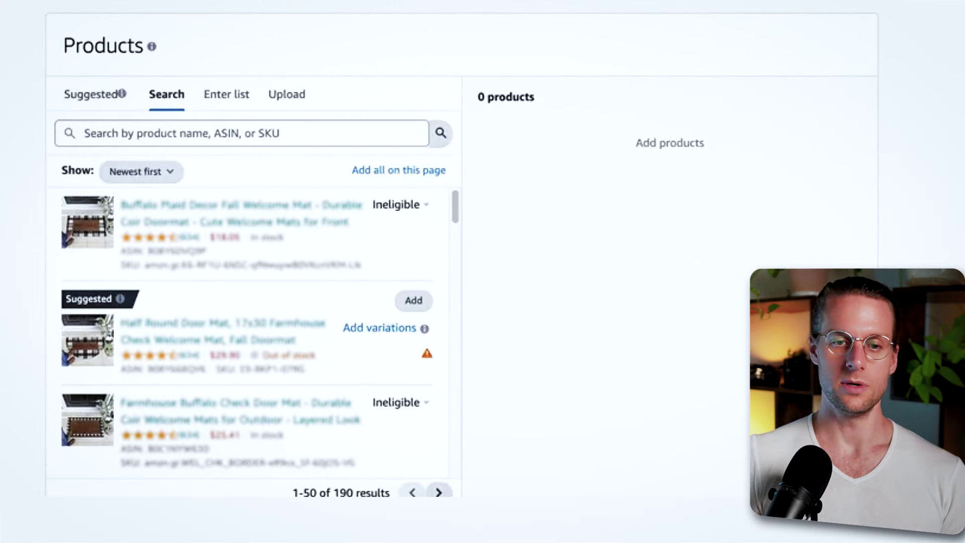
{"action": "left_click", "coordinate": [151, 133]}
{"action": "type", "text": "B0C1NYWL53"}
{"action": "key", "text": "Return"}
Step: Choose manual product targeting for the campaign, with individual products entered as a list
{"action": "left_click", "coordinate": [143, 153]}
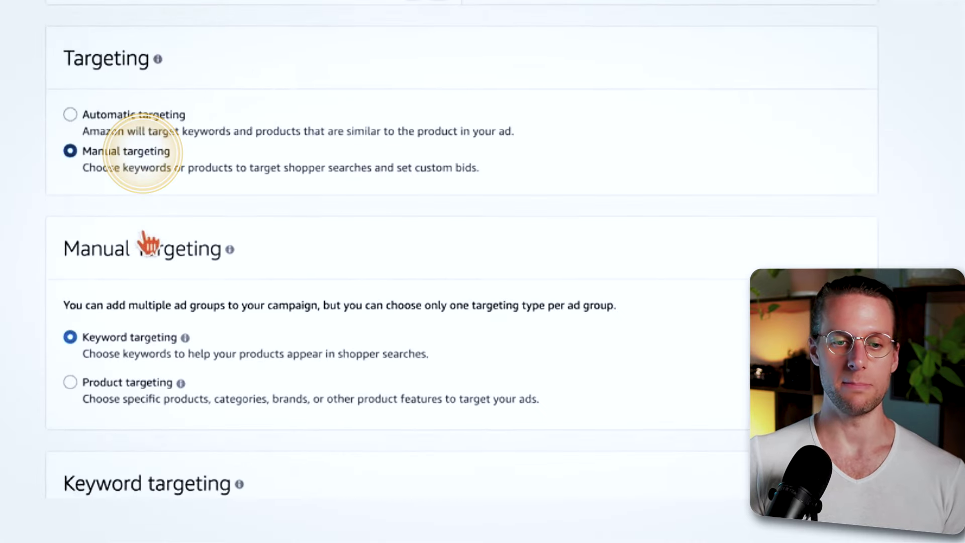
{"action": "left_click", "coordinate": [144, 385]}
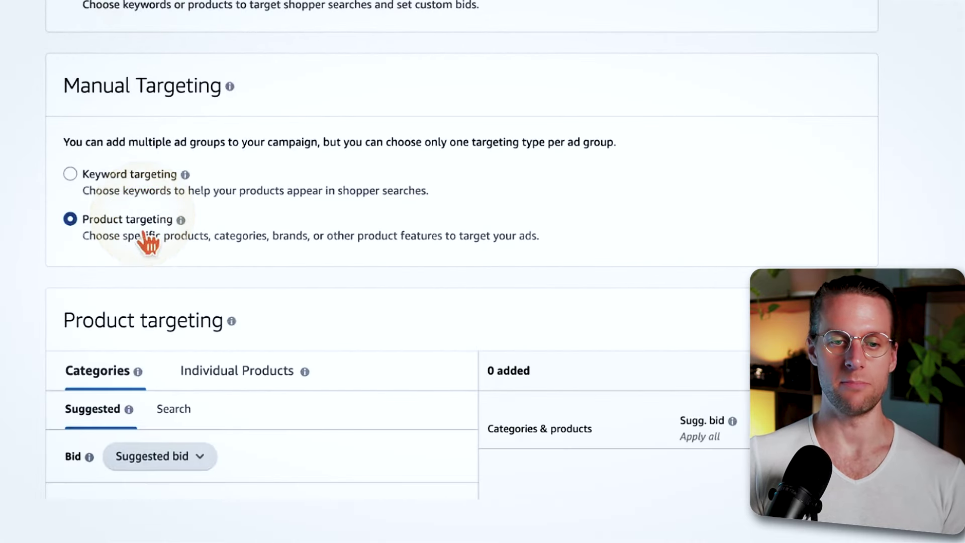
{"action": "left_click", "coordinate": [204, 250]}
{"action": "left_click", "coordinate": [231, 289]}
Step: Set a custom bid of $1.00 and filter the product targets by Exact only, without Expanded
{"action": "left_click", "coordinate": [189, 338]}
{"action": "left_click", "coordinate": [172, 400]}
{"action": "double_click", "coordinate": [236, 304]}
{"action": "type", "text": "1"}
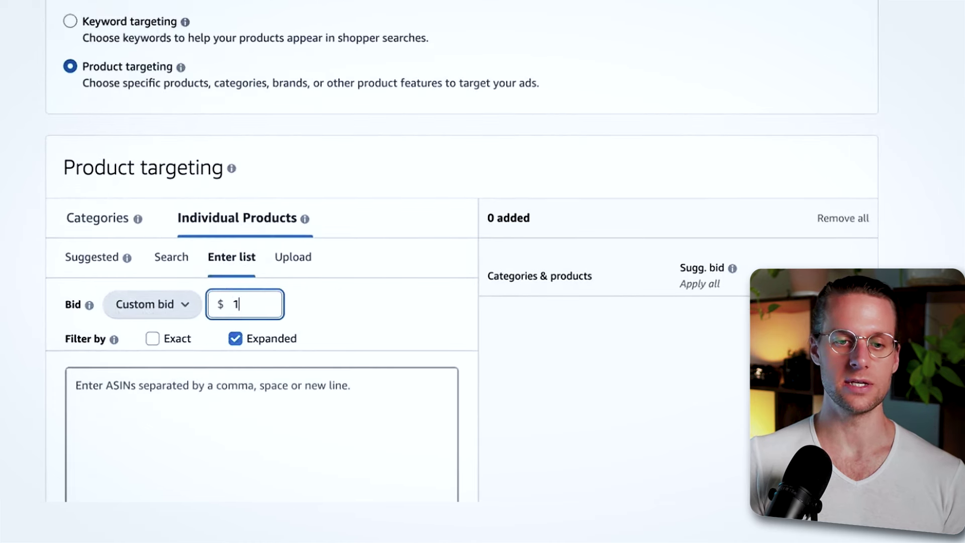
{"action": "left_click", "coordinate": [184, 340]}
{"action": "left_click", "coordinate": [234, 338]}
Step: Copy the Higher Priced Competitors ASINs from the Master ASIN List and add them as the campaign's product targets
{"action": "left_click", "coordinate": [222, 394]}
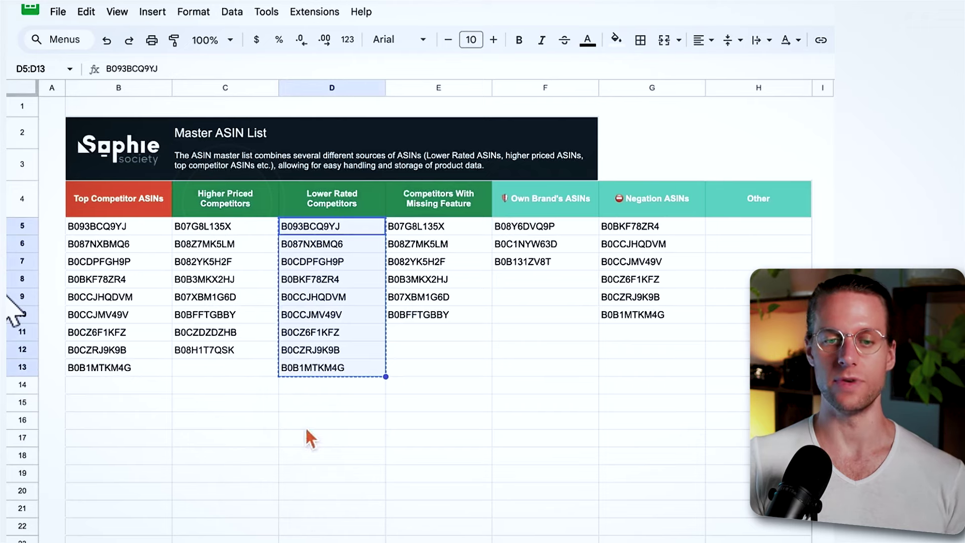
{"action": "left_click_drag", "start_coordinate": [224, 233], "coordinate": [232, 351]}
{"action": "key", "text": "ctrl+c"}
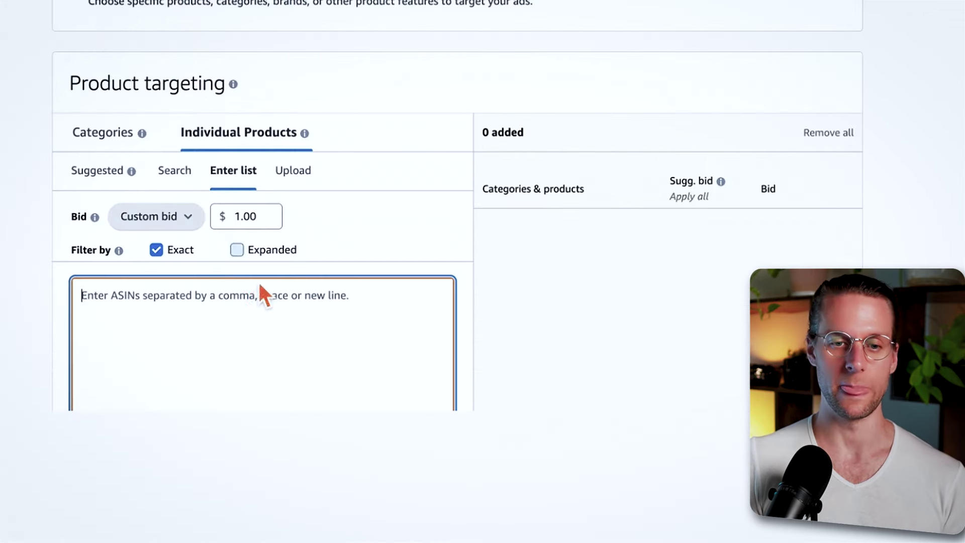
{"action": "key", "text": "ctrl+v"}
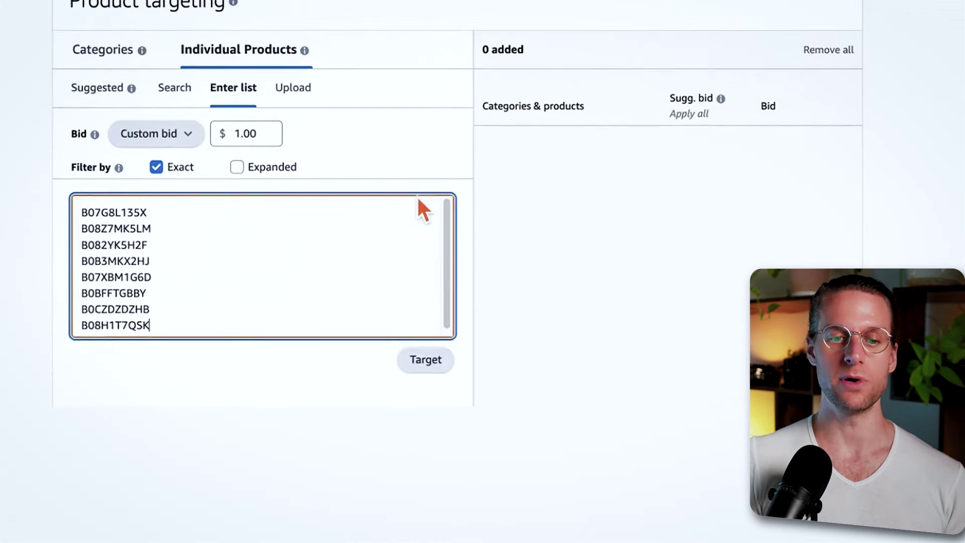
{"action": "scroll", "coordinate": [424, 328], "scroll_direction": "down", "scroll_amount": 5}
{"action": "left_click", "coordinate": [425, 326]}
Step: Replace the default campaign name in the campaign settings with the copied name
{"action": "scroll", "coordinate": [424, 328], "scroll_direction": "down", "scroll_amount": 8}
{"action": "scroll", "coordinate": [423, 41], "scroll_direction": "down", "scroll_amount": 2}
{"action": "scroll", "coordinate": [420, 39], "scroll_direction": "down", "scroll_amount": 7}
{"action": "left_click", "coordinate": [182, 151]}
{"action": "scroll", "coordinate": [183, 160], "scroll_direction": "down", "scroll_amount": 1}
{"action": "scroll", "coordinate": [179, 166], "scroll_direction": "down", "scroll_amount": 5}
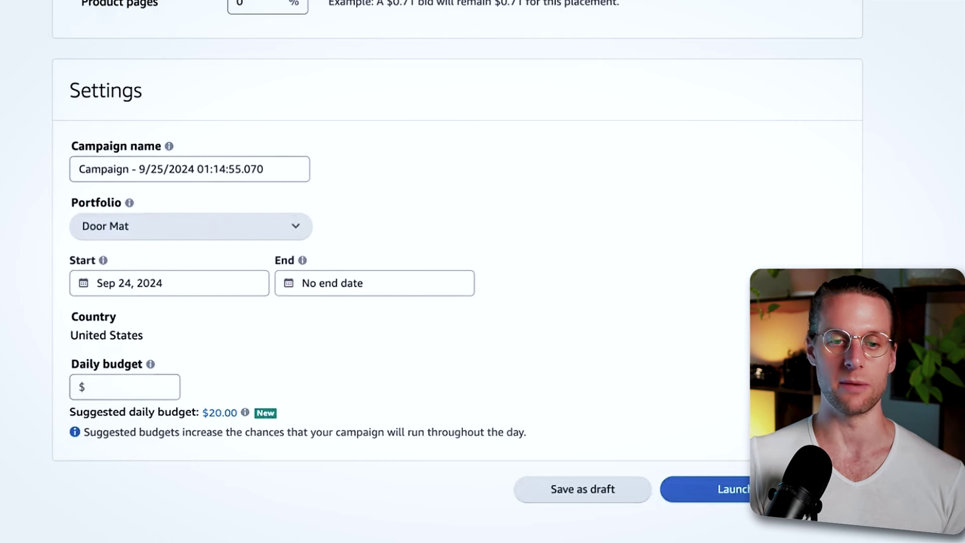
{"action": "left_click", "coordinate": [173, 171]}
{"action": "key", "text": "ctrl+a"}
{"action": "key", "text": "ctrl+v"}
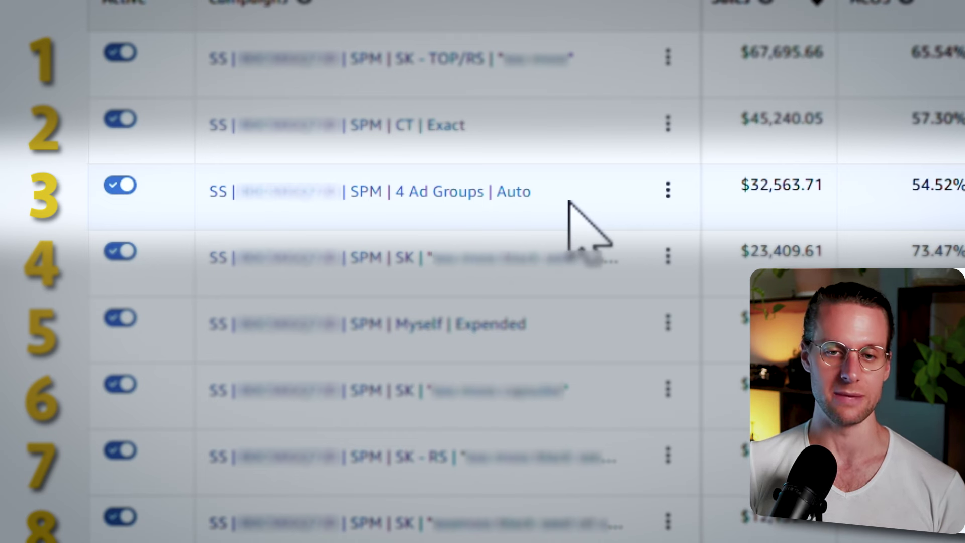
Step: Open the "4 Ad Groups | Auto" campaign and examine the performance figures of its ad groups
{"action": "left_click", "coordinate": [501, 199]}
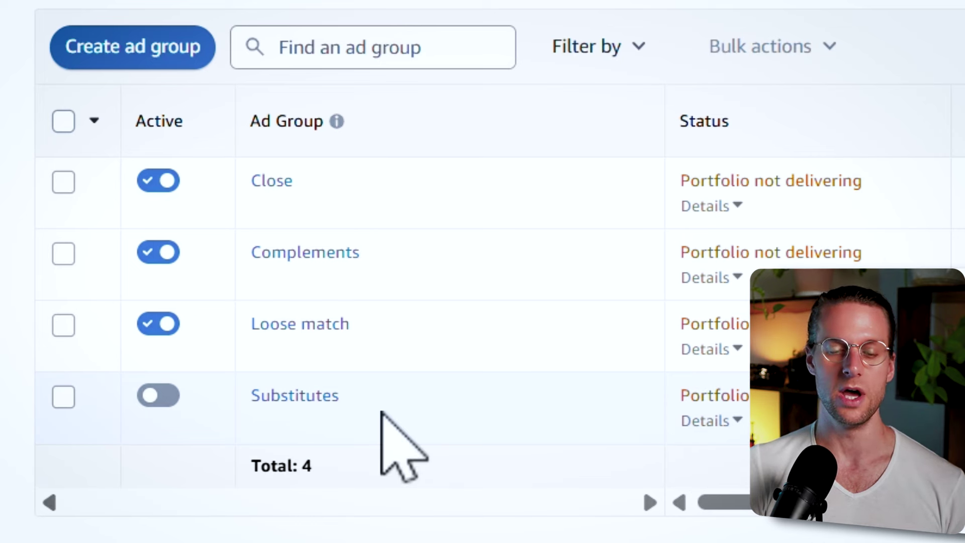
{"action": "scroll", "coordinate": [458, 417], "scroll_direction": "right", "scroll_amount": 5}
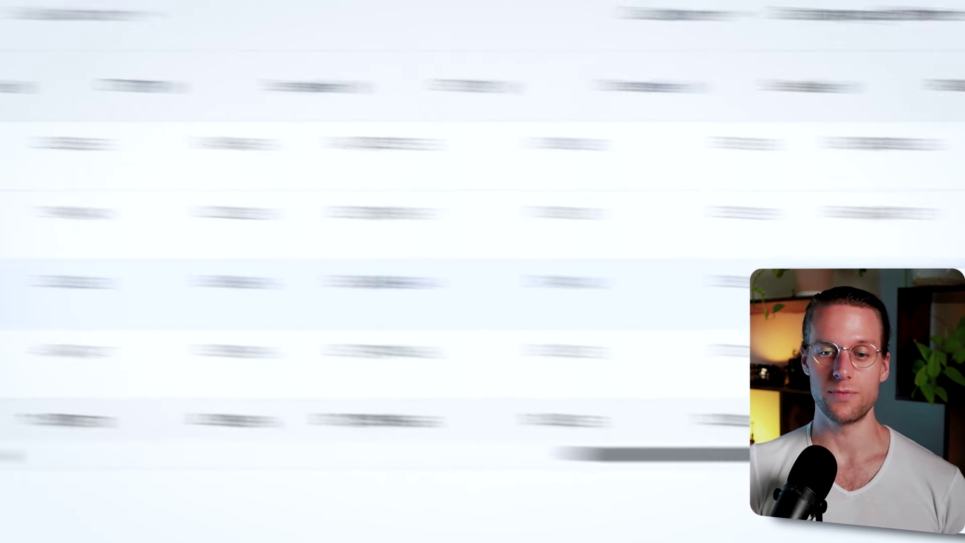